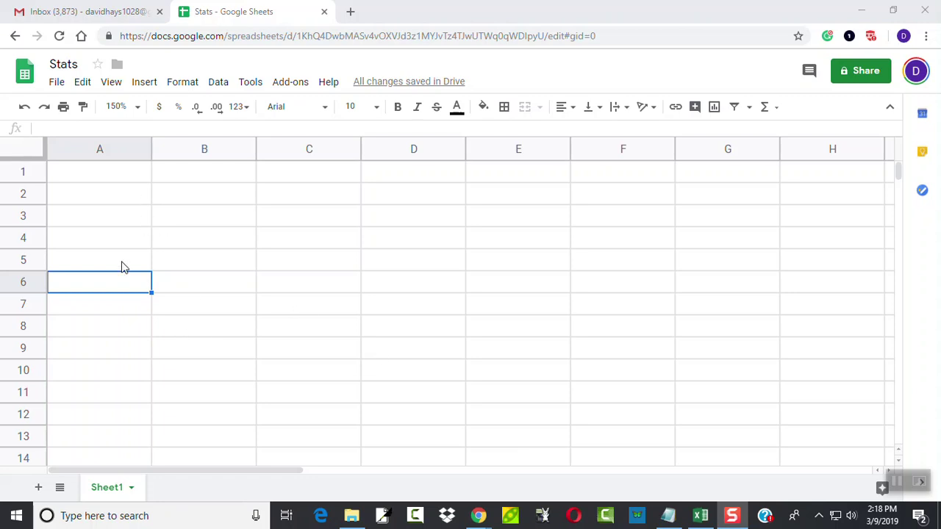
Enter 2, 8, 1, 4, 5 and 7 down cells A1 to A6, then move back toward A1
click(94, 177)
text(2)
key(Return)
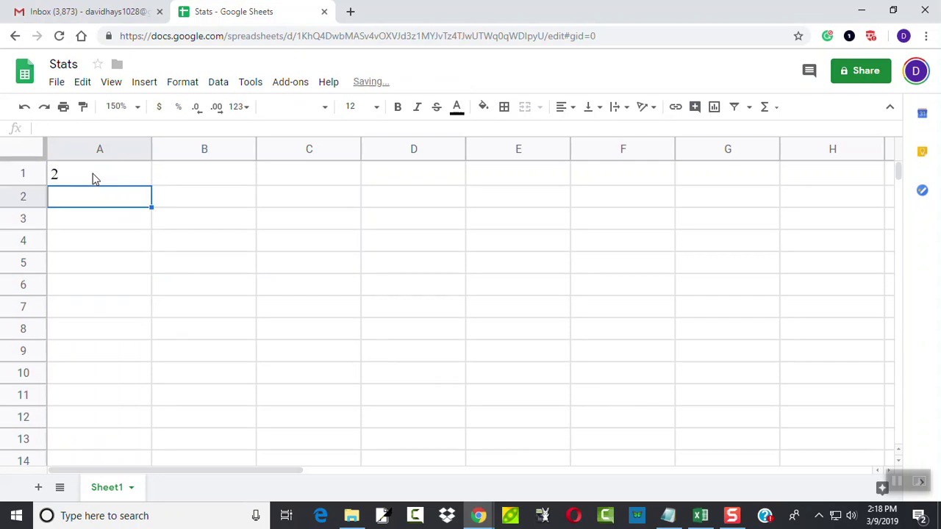
text(8)
key(Return)
text(1)
key(Return)
text(4)
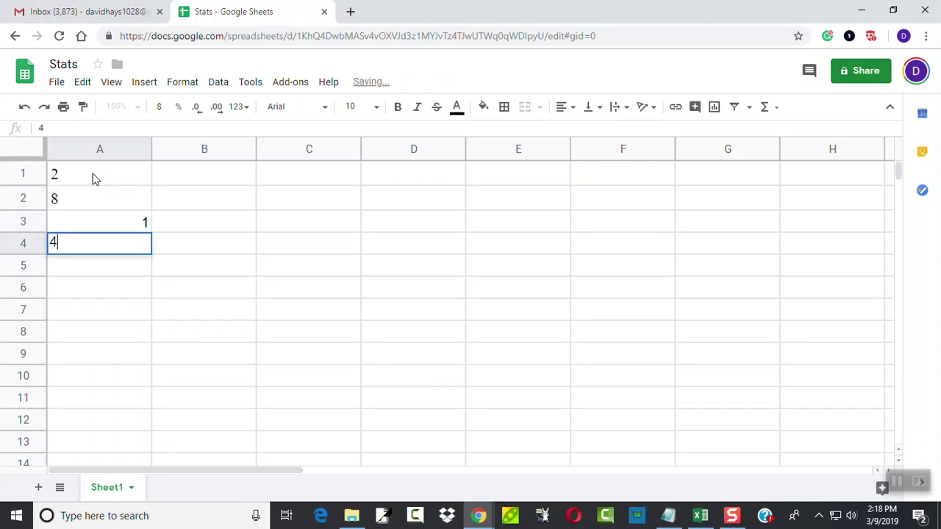
key(Return)
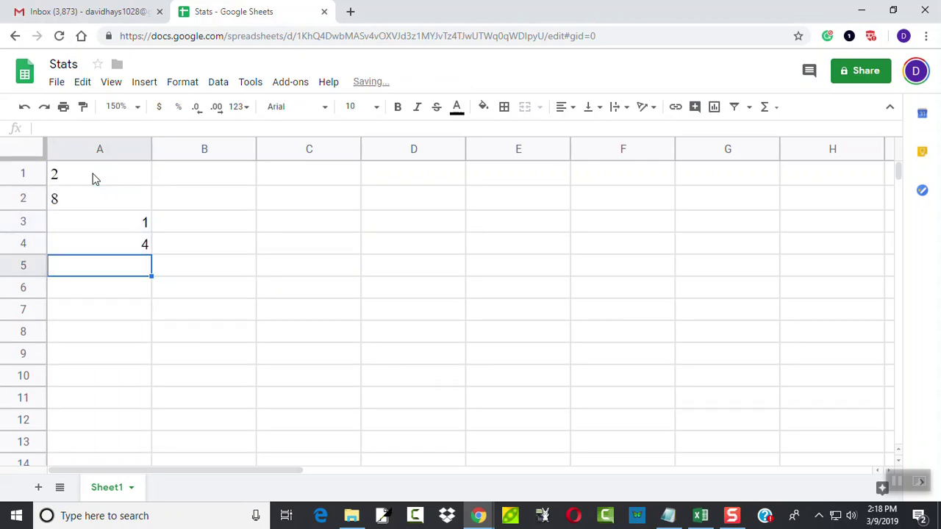
text(5)
key(Return)
text(7)
key(Return)
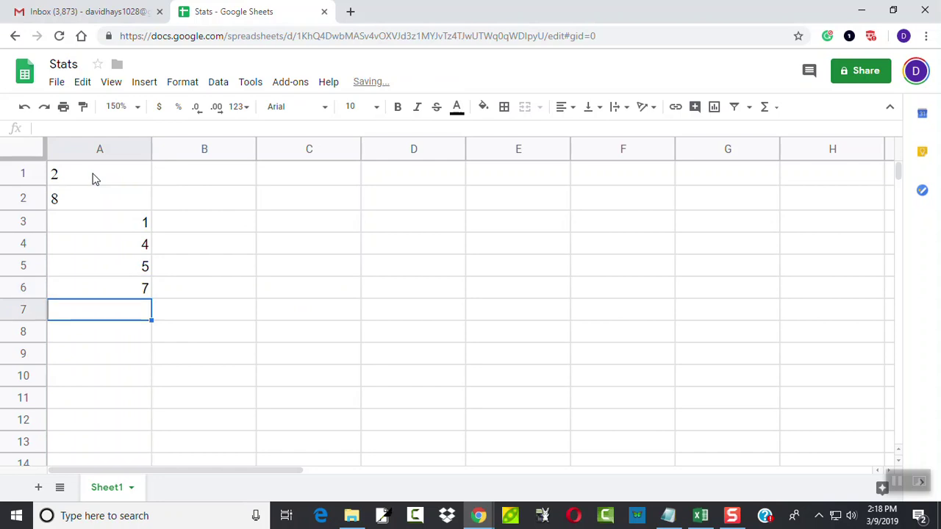
key(Up)
key(Up)
key(Up)
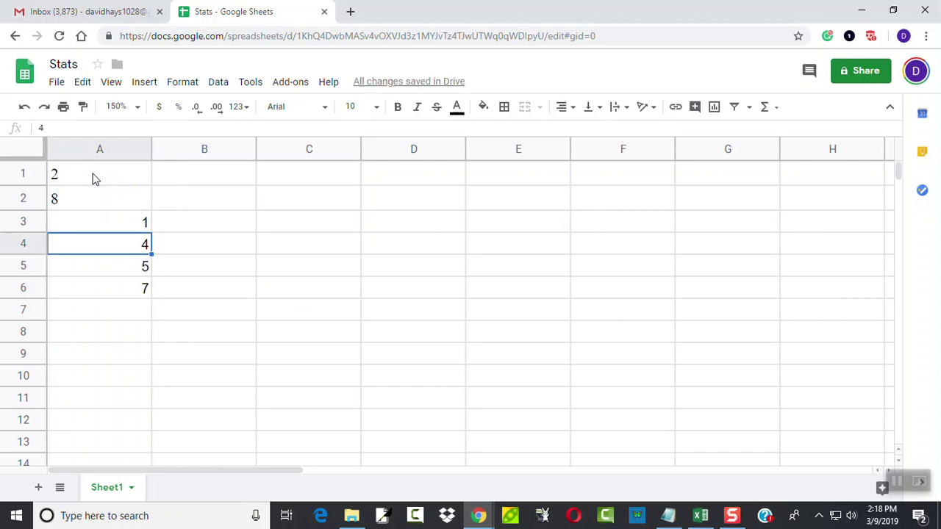
key(Up)
key(Up)
key(Up)
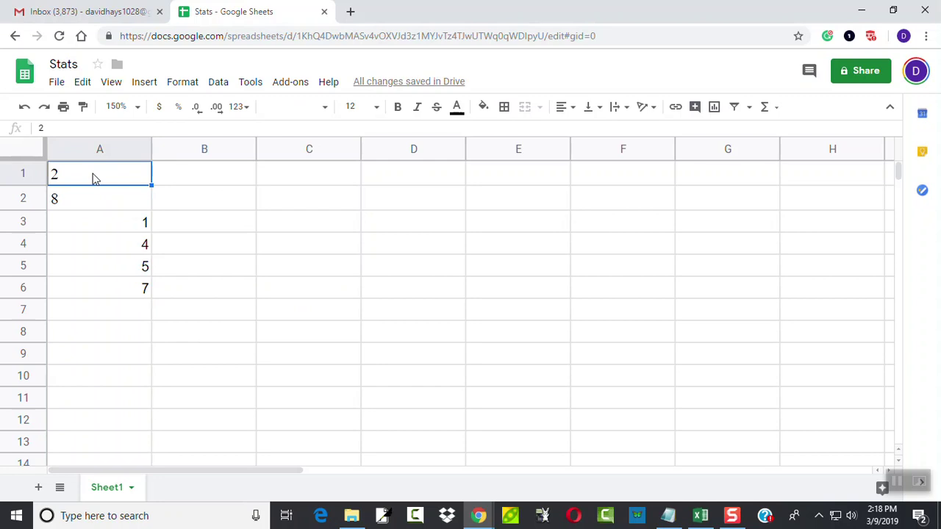
Select A1:A8 and delete its values using the Edit menu
drag(139, 330, 125, 165)
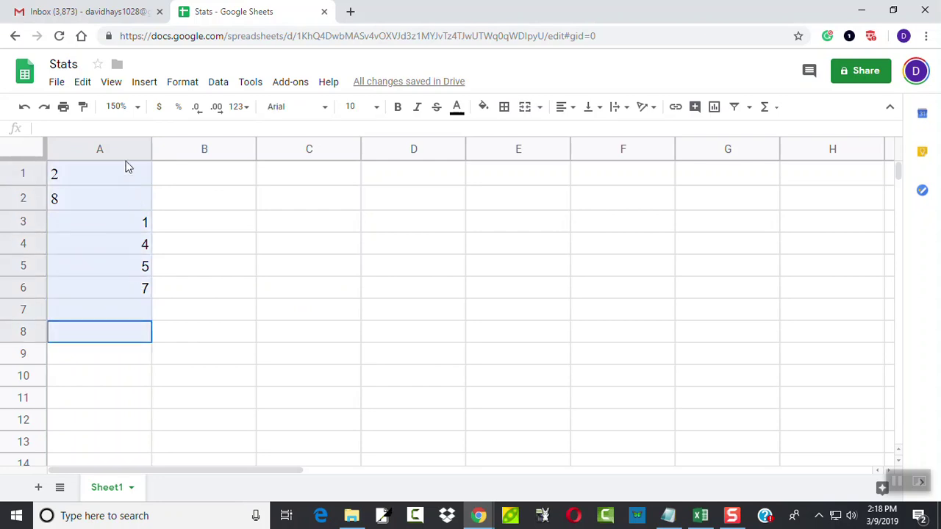
click(82, 82)
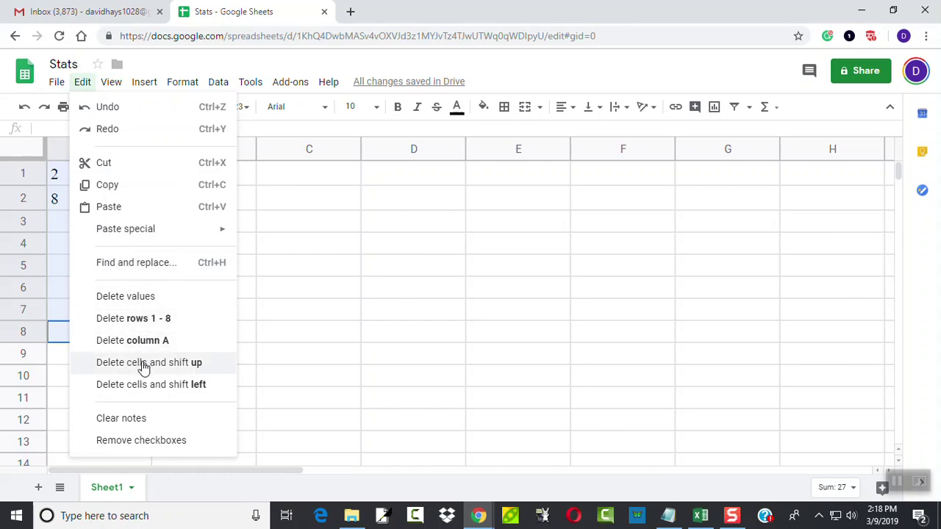
click(144, 385)
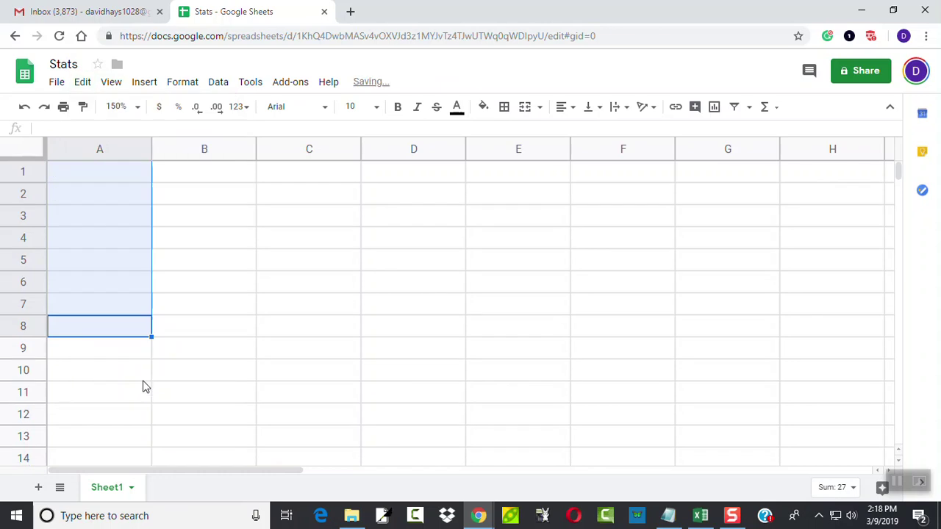
Enter 2, 3 and 8 in cells A1 to A3
click(112, 174)
text(2)
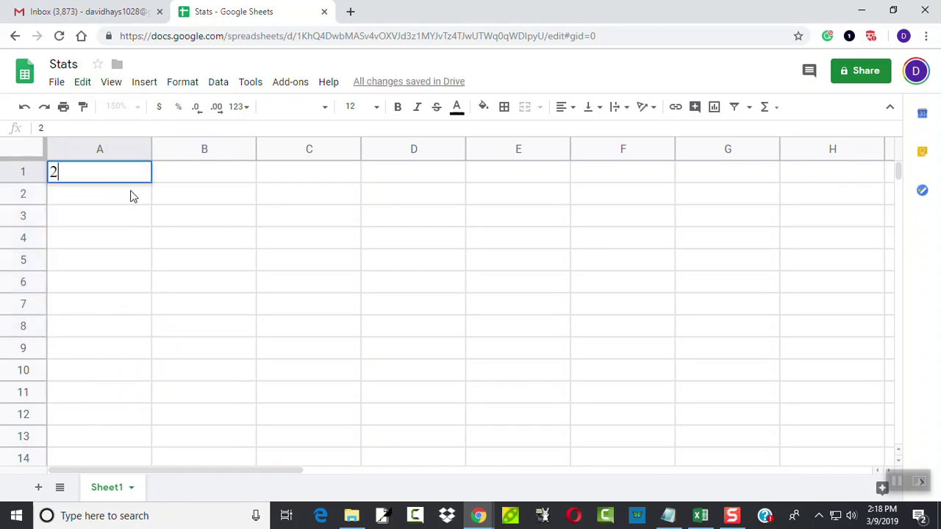
key(Return)
text(3)
key(Return)
text(8)
key(Return)
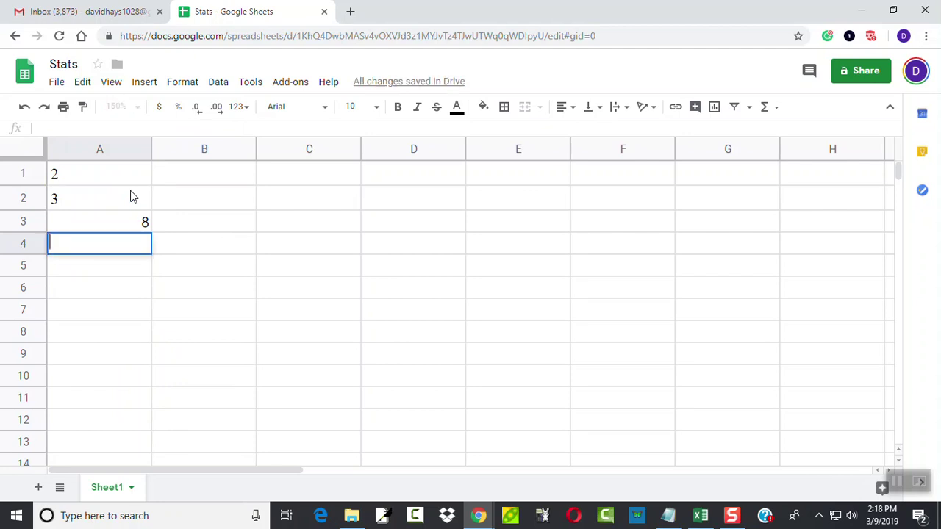
Try =AVERAGE(A1:A3) in A5, then delete it and return to A4
key(Down)
text(=averag)
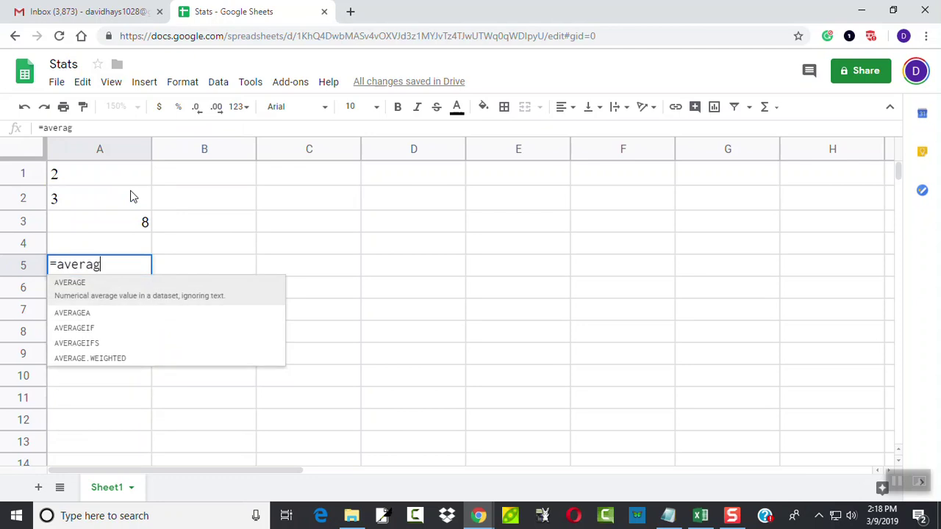
text(e()
key(Up)
key(Up)
key(Up)
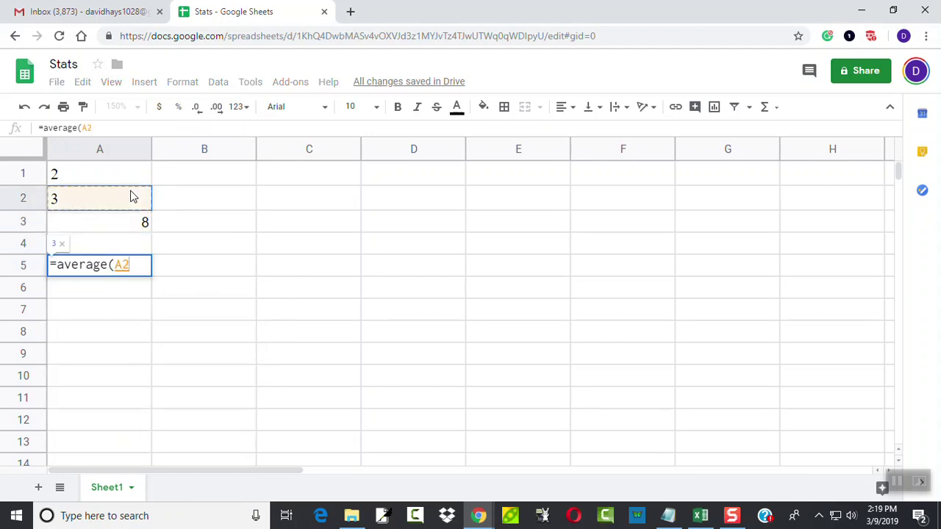
key(Up)
key(shift+Down)
key(shift+Down)
key(Return)
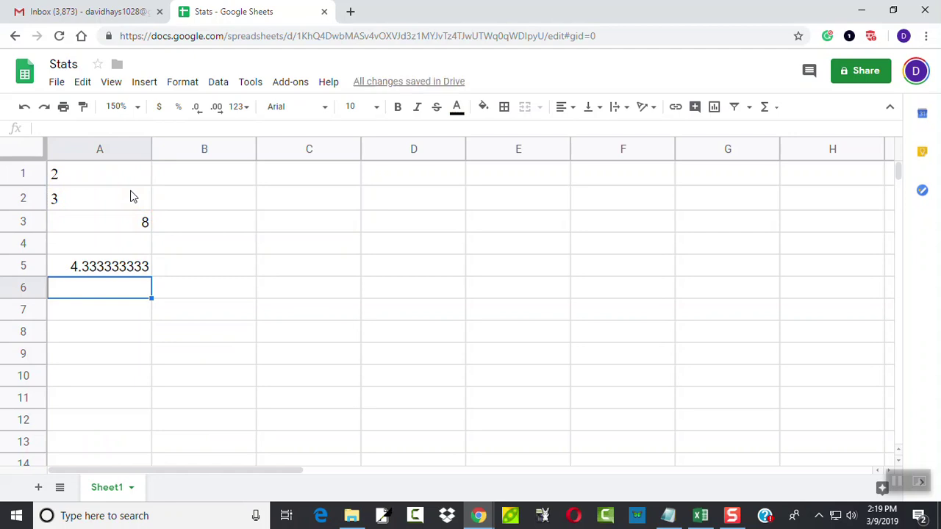
key(Up)
key(Delete)
key(Up)
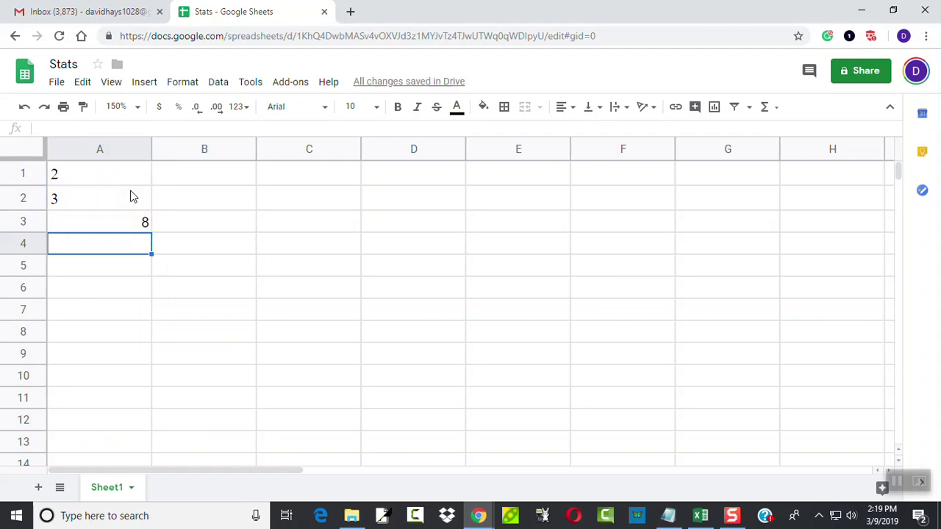
Enter 5.1, 6.2, 8, 2 and 3 down cells A4 to A8
text(5.1)
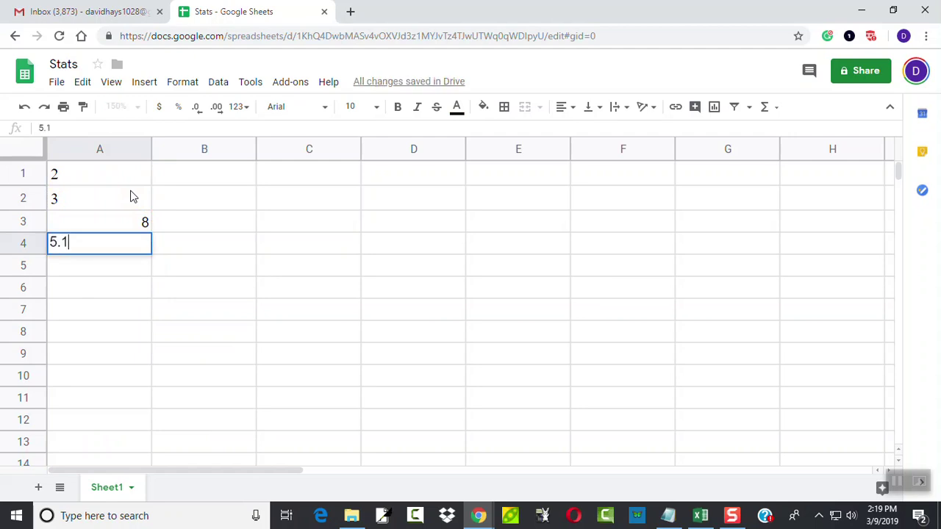
key(Return)
text(6.2)
key(Return)
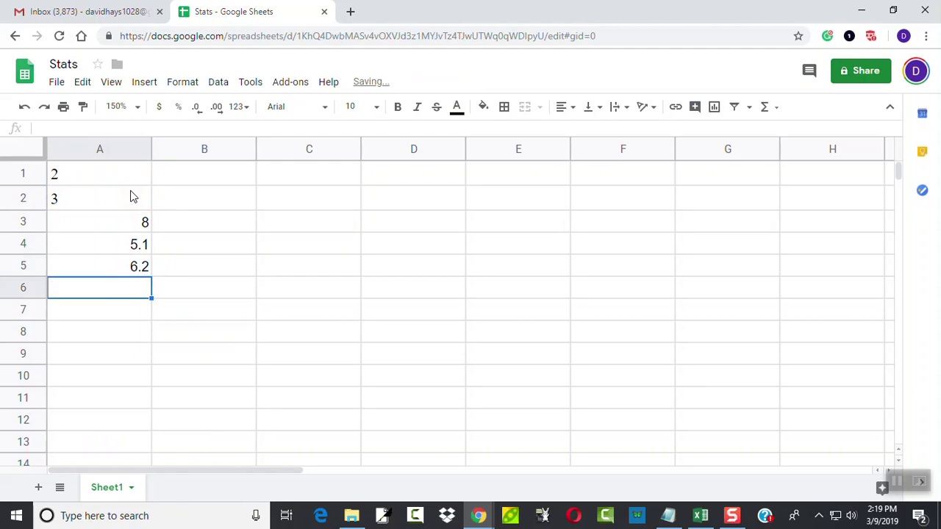
text(8)
key(Return)
text(2)
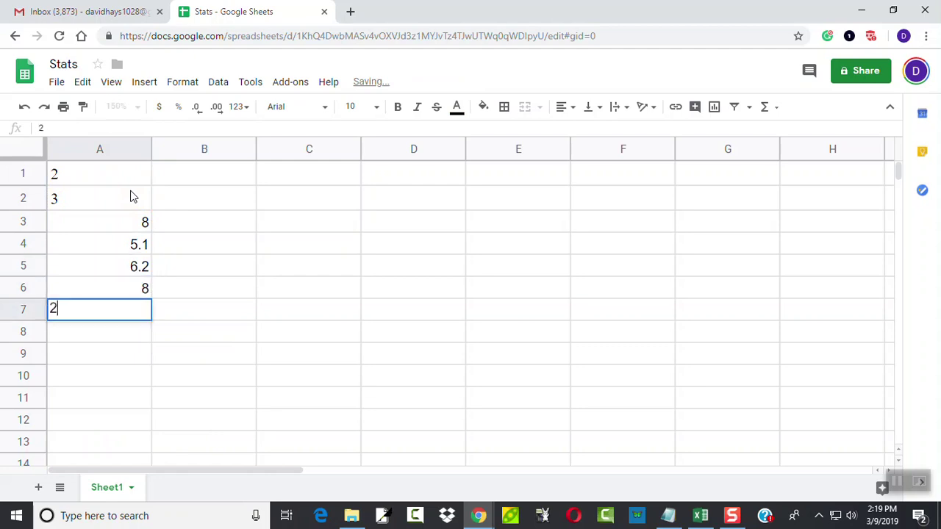
key(Return)
text(3)
key(Return)
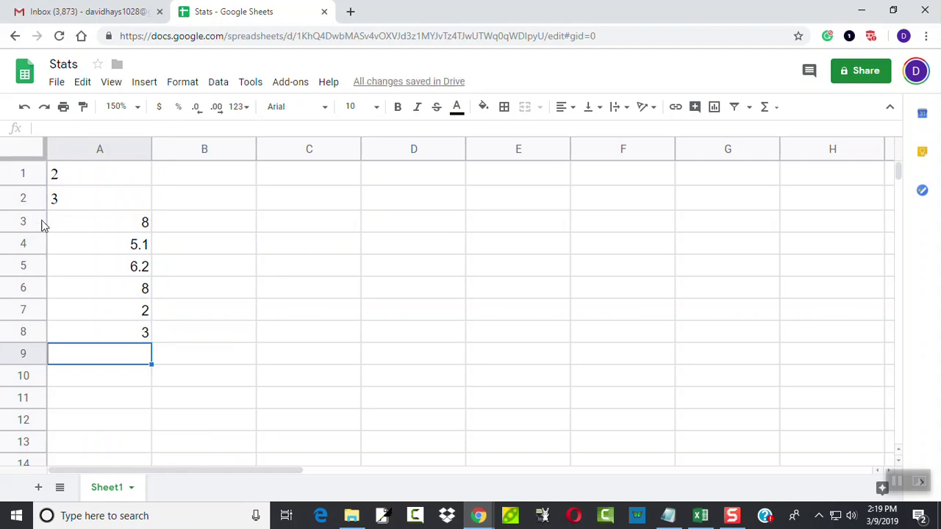
Set the horizontal alignment of A1:A8 to Left
drag(71, 179, 77, 330)
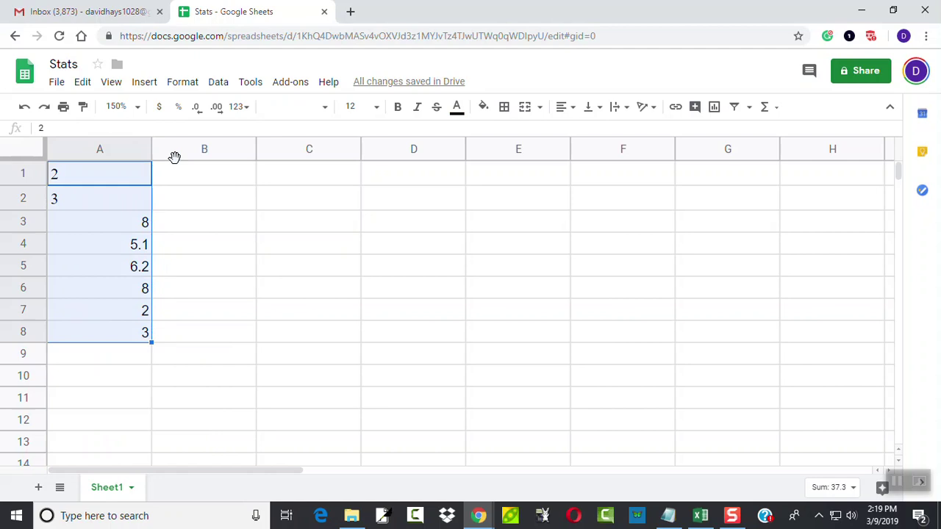
click(177, 87)
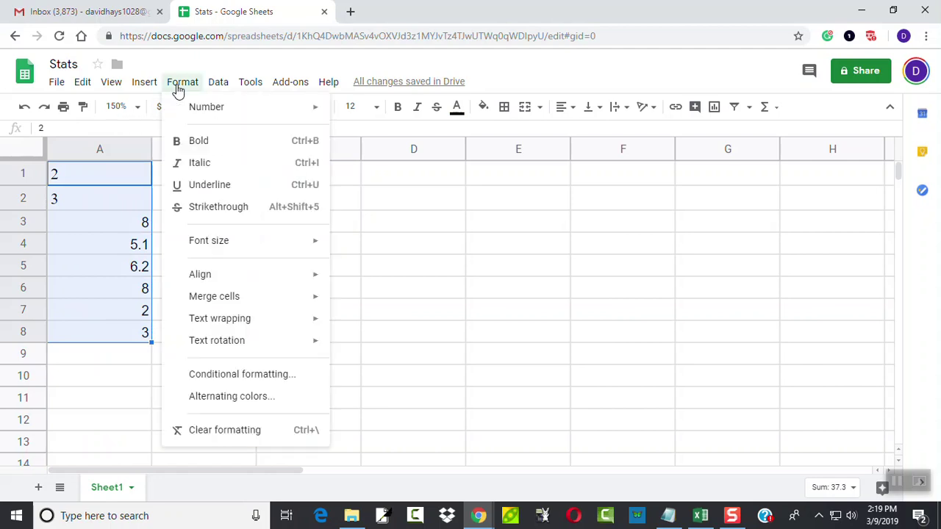
click(524, 66)
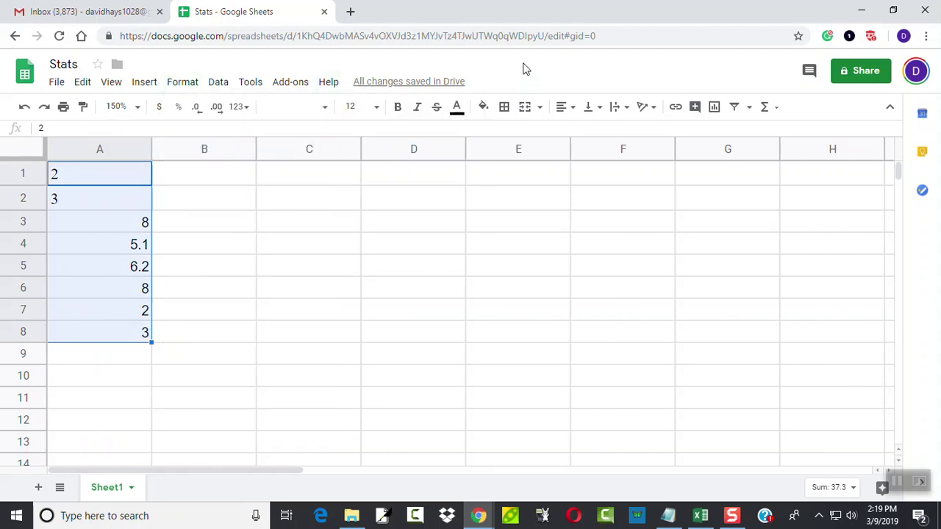
click(562, 108)
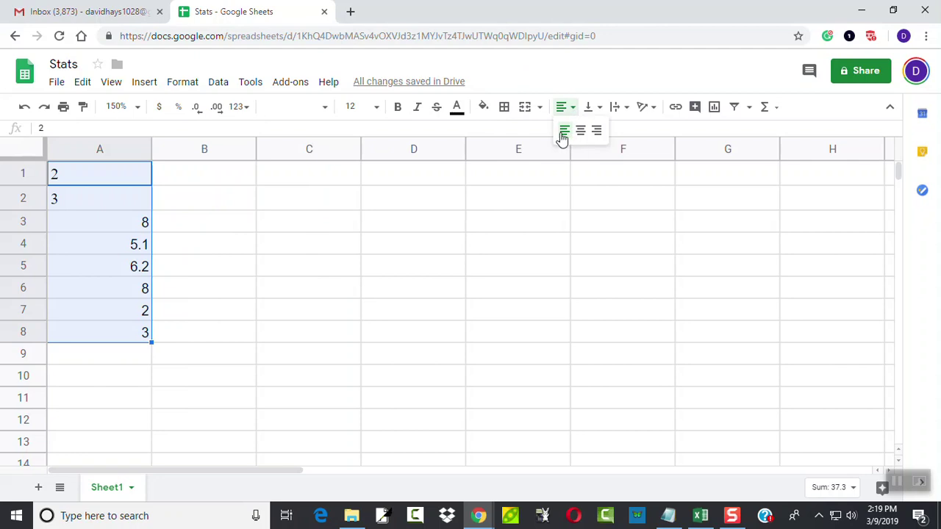
click(562, 130)
click(97, 380)
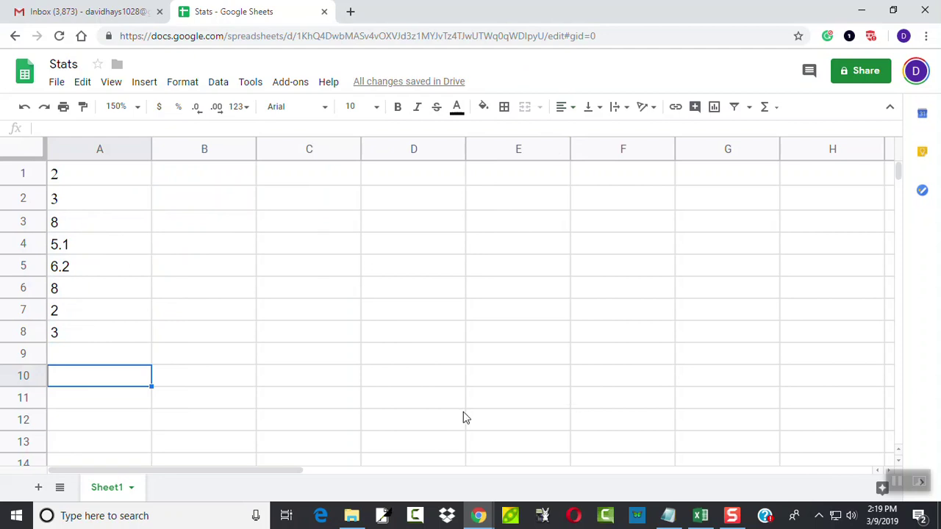
Enter =median(A1:A8) in A10 so it shows 4.05
text(=)
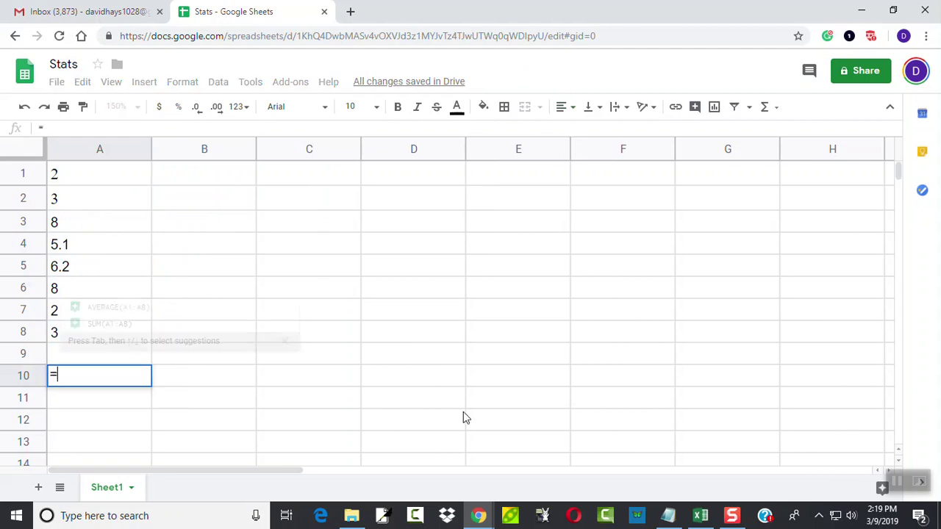
text(media)
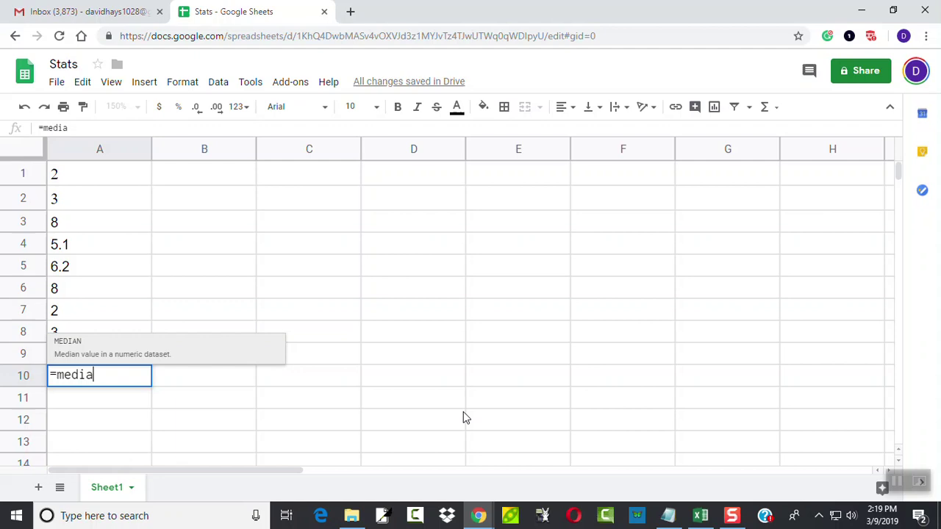
text(n()
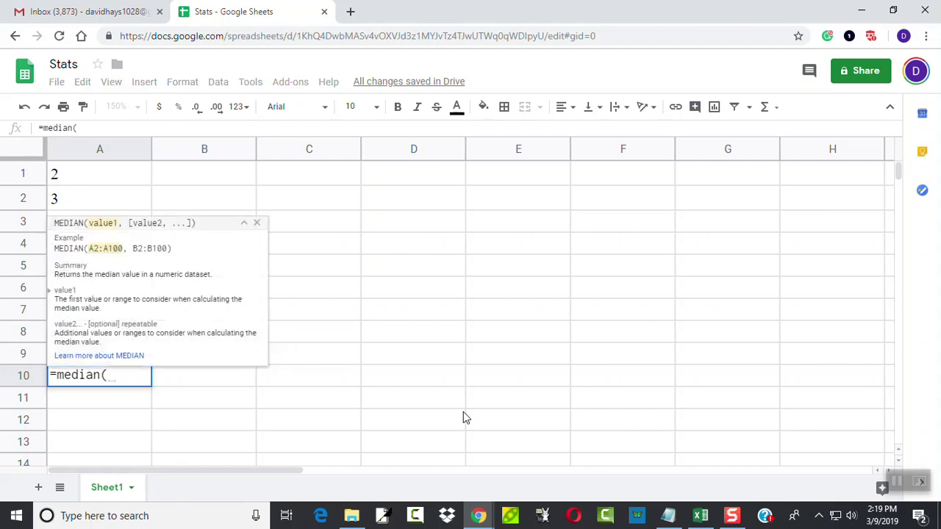
text(A1)
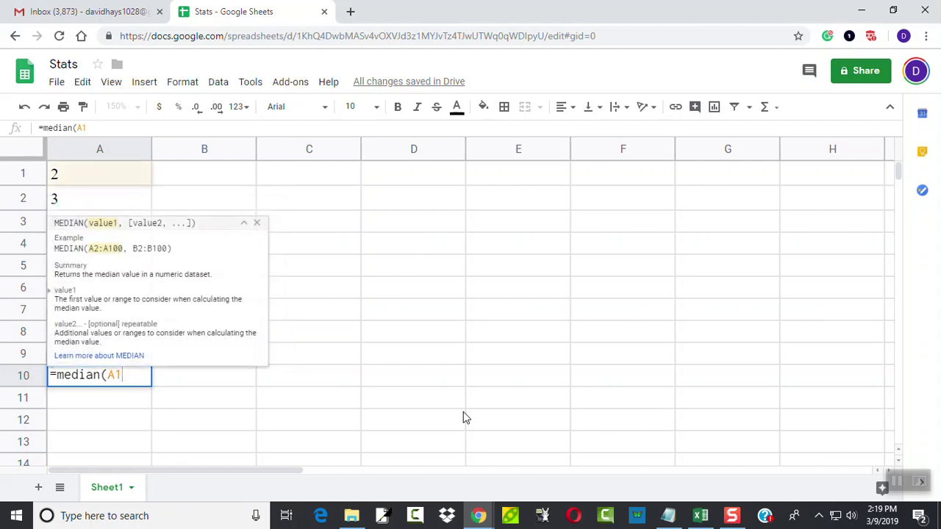
text(:A8)
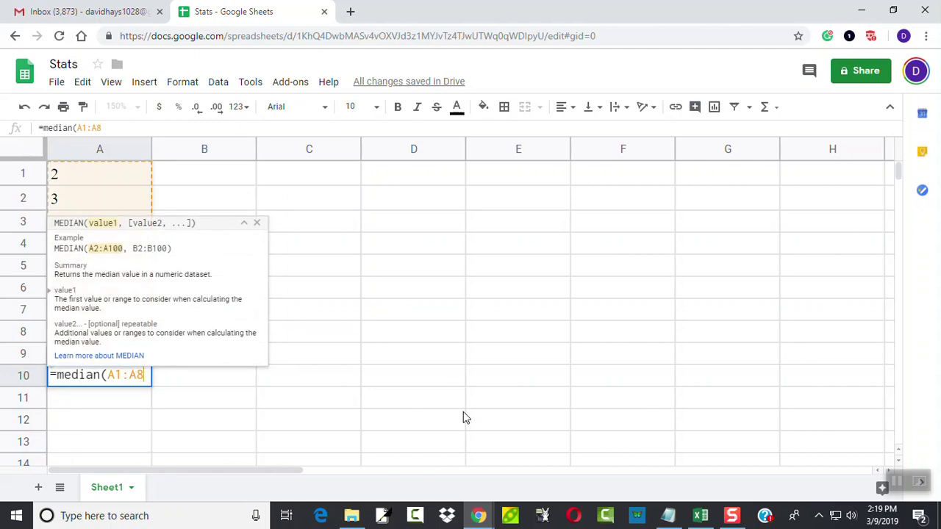
text())
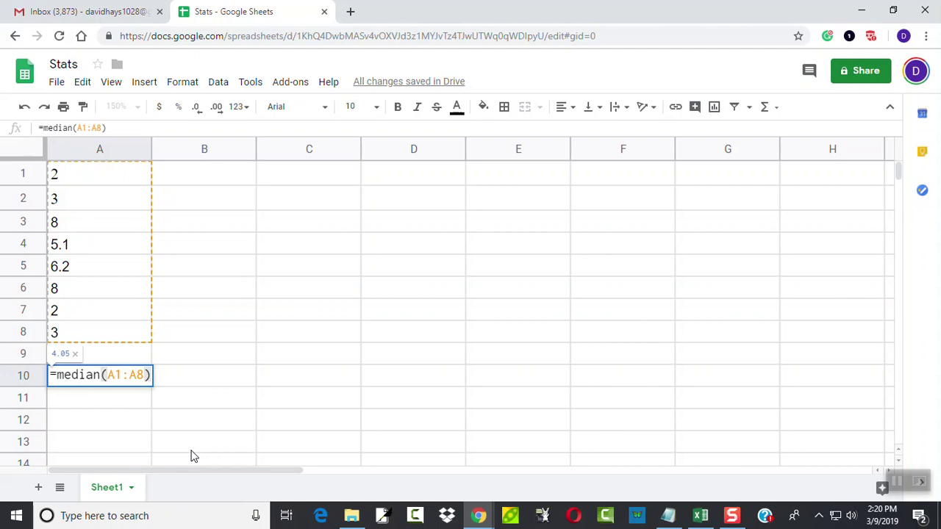
key(Return)
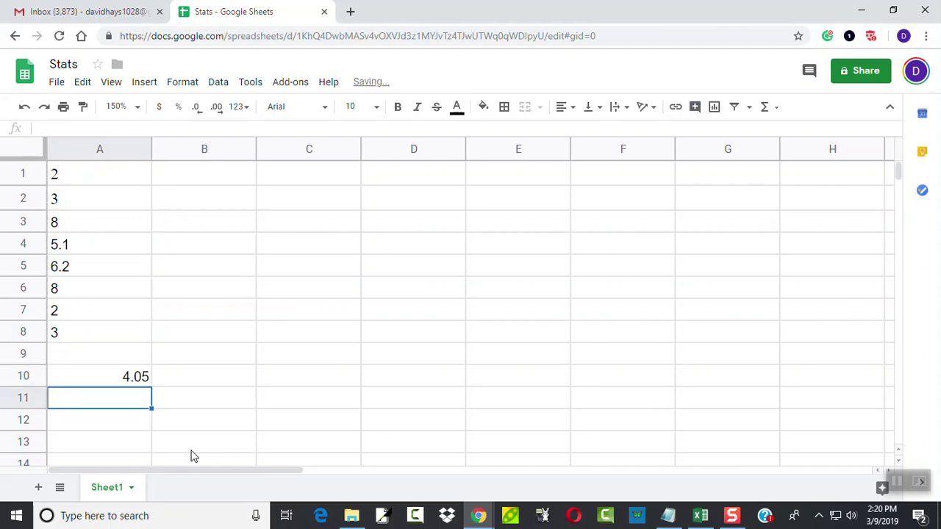
Undo, then re-enter =MEDIAN(A1:A8) in A10 to confirm 4.05
key(ctrl+z)
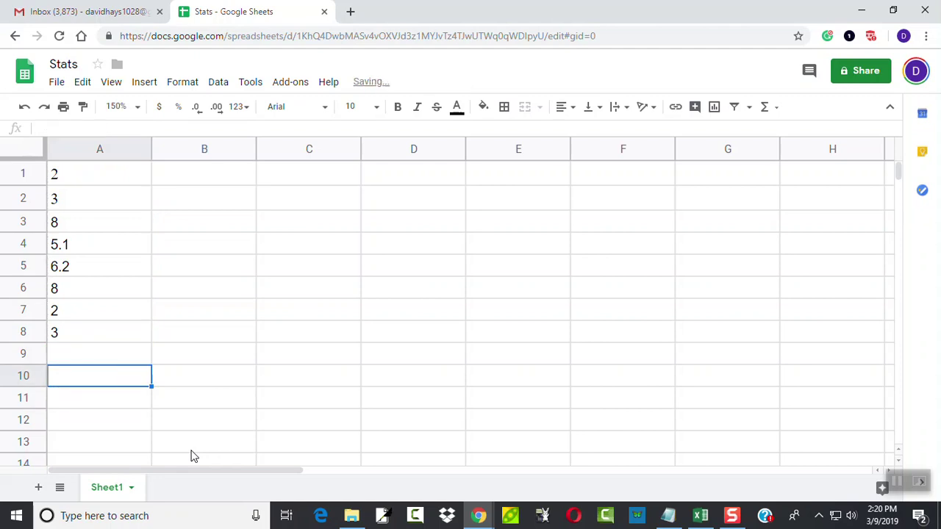
text(=)
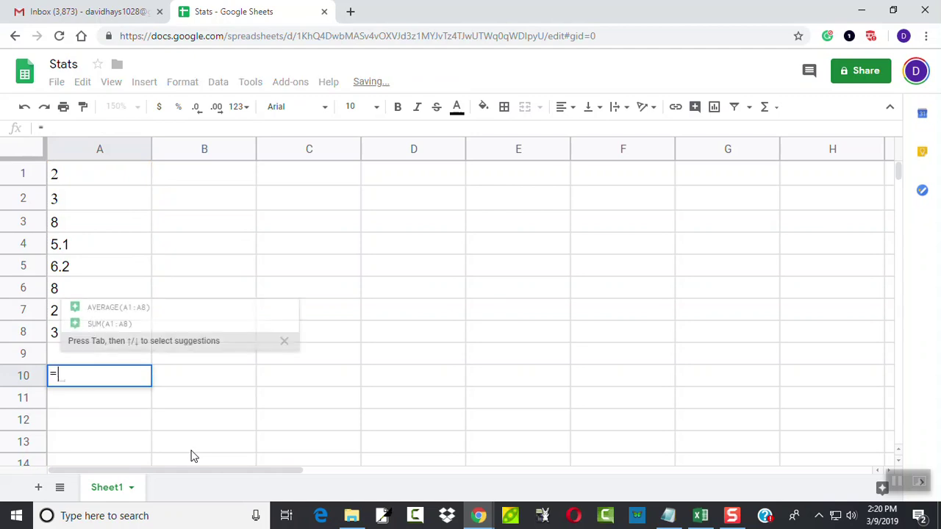
text(mean)
key(BackSpace)
key(BackSpace)
text(d)
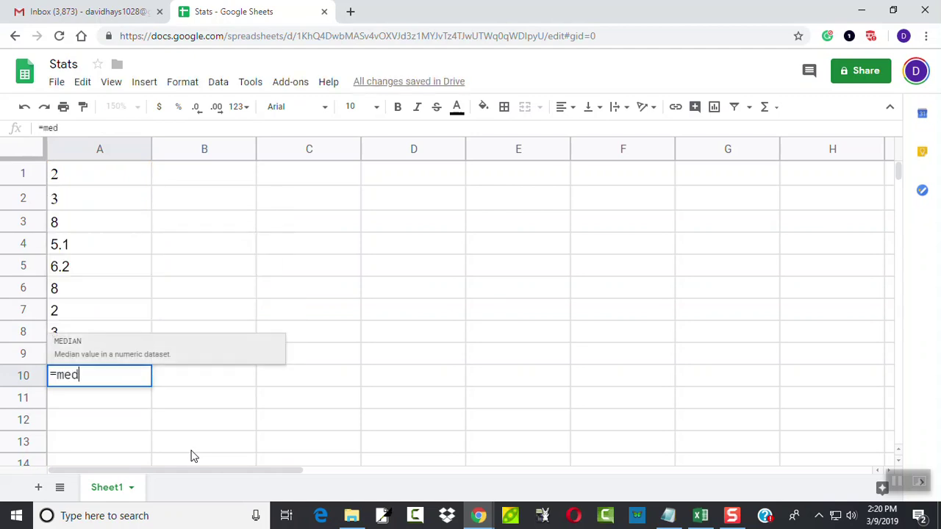
text(ian()
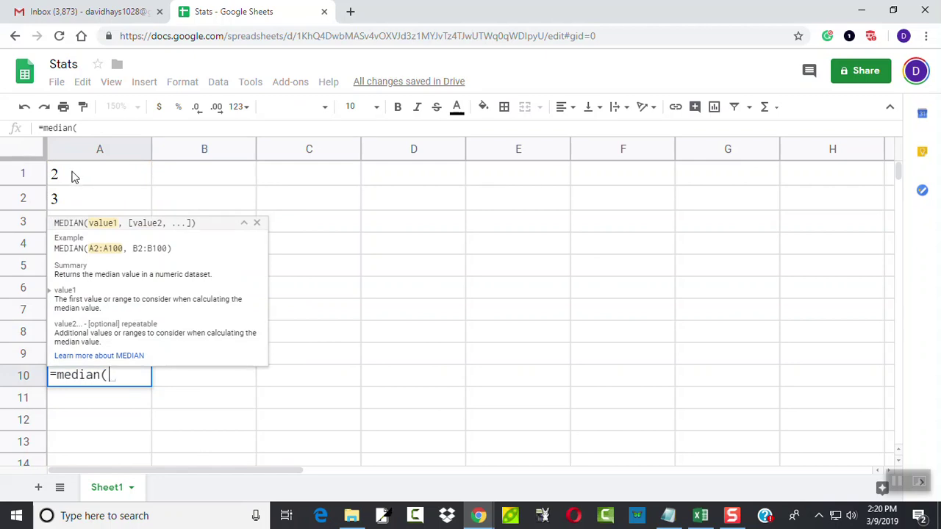
drag(74, 177, 84, 330)
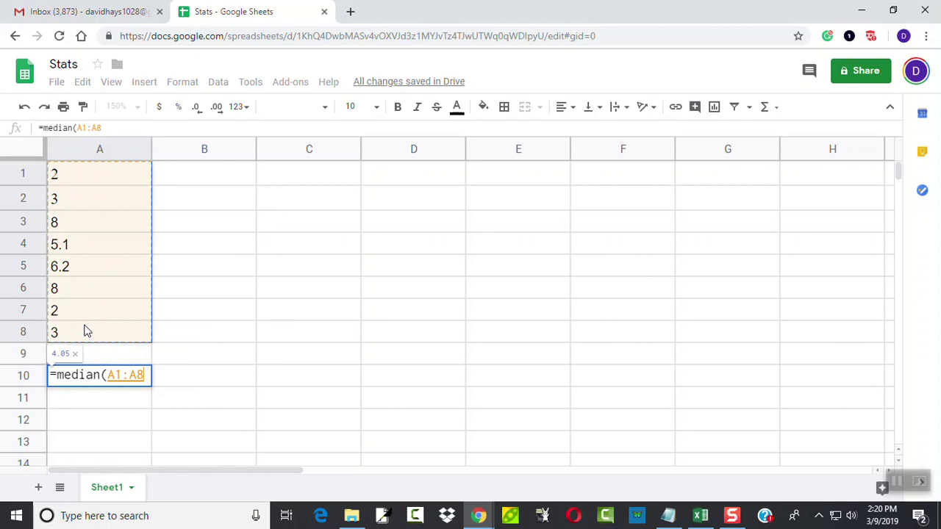
text())
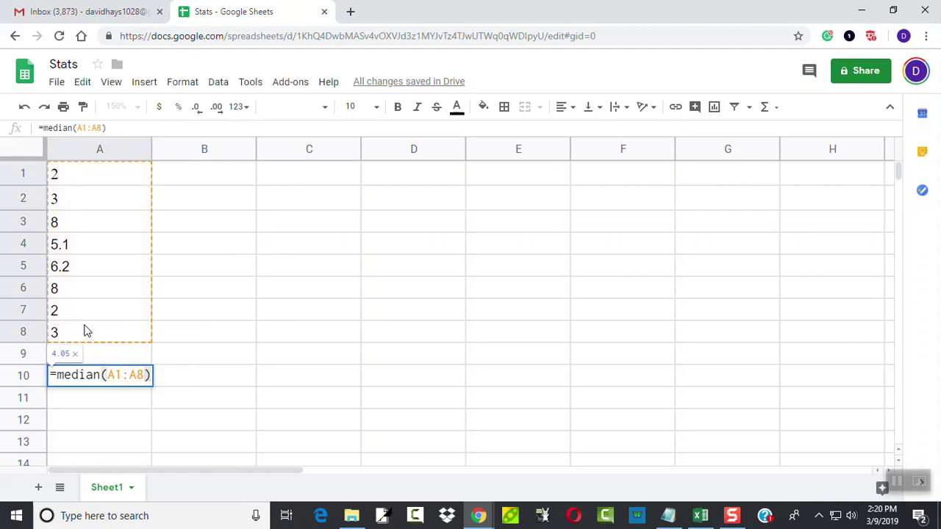
key(Return)
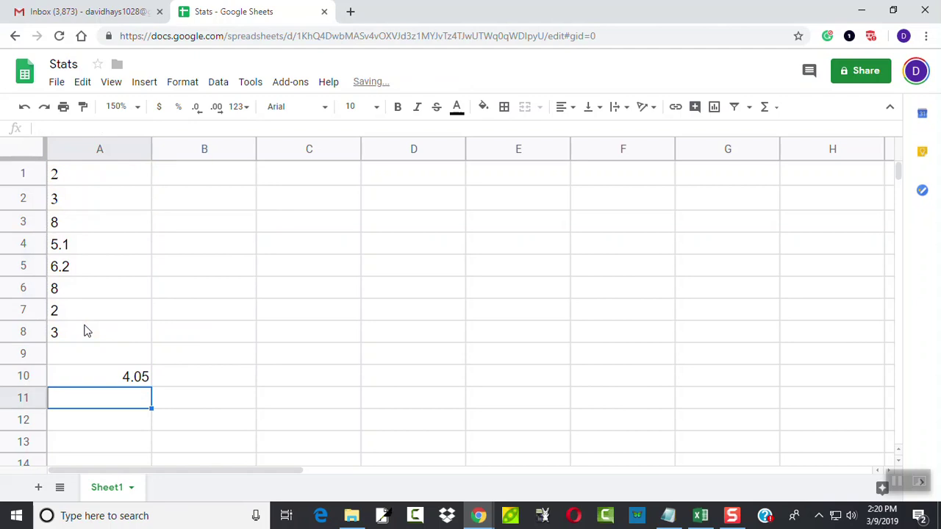
Delete the median result so cell A10 is empty
key(Up)
key(Delete)
key(Return)
With A10 selected, browse the Functions (Σ) list down to the Statistical category
key(Up)
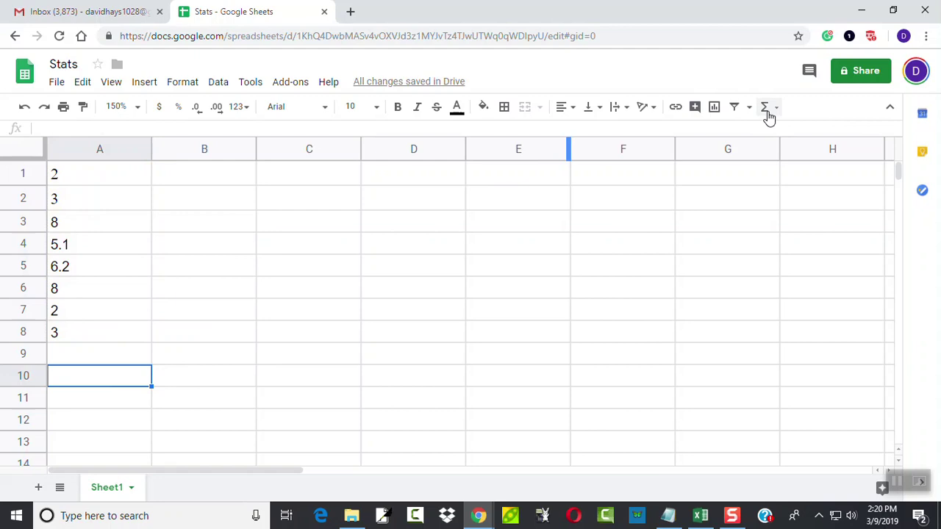
click(766, 109)
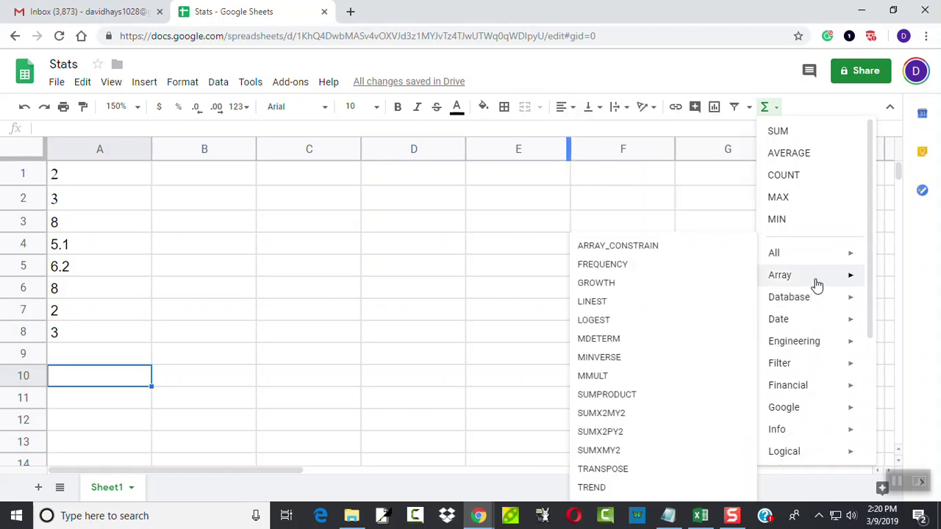
mouse_move(808, 253)
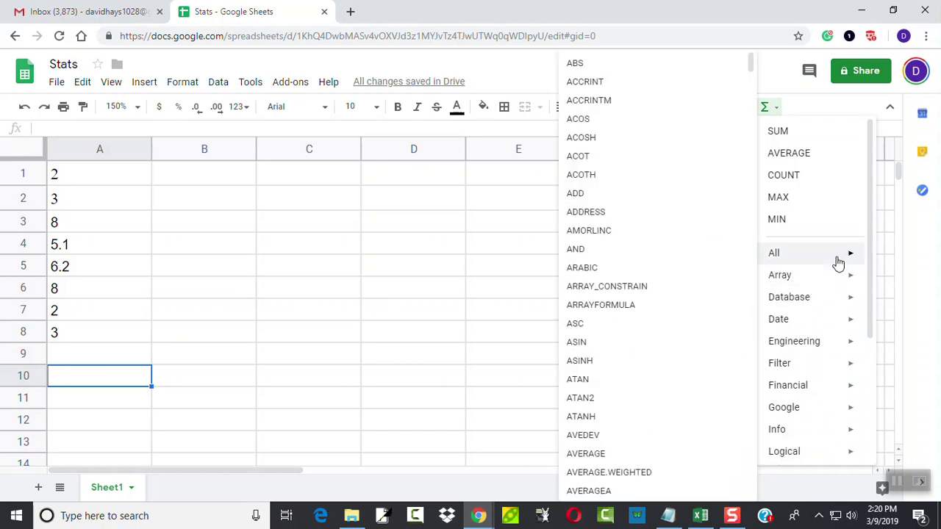
scroll(669, 305, down, 3)
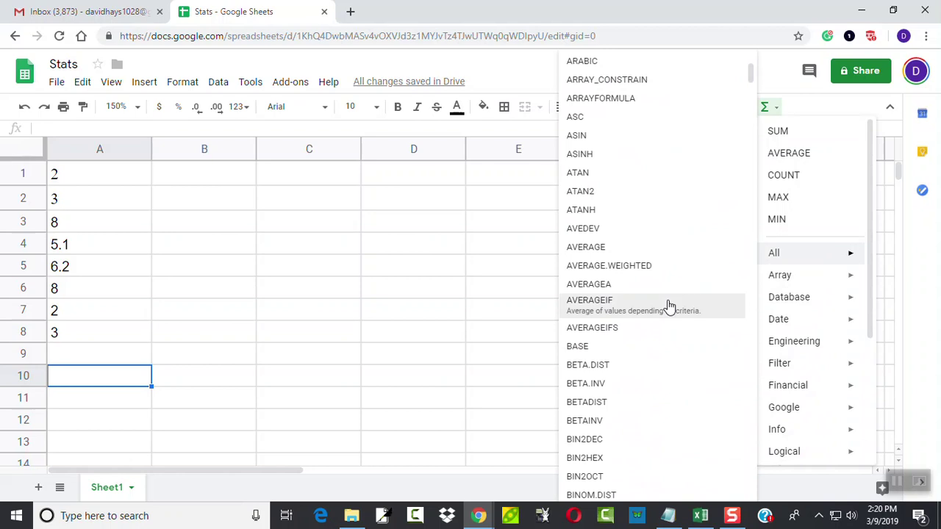
scroll(669, 306, down, 3)
scroll(669, 305, down, 3)
scroll(669, 305, down, 3)
scroll(669, 306, down, 3)
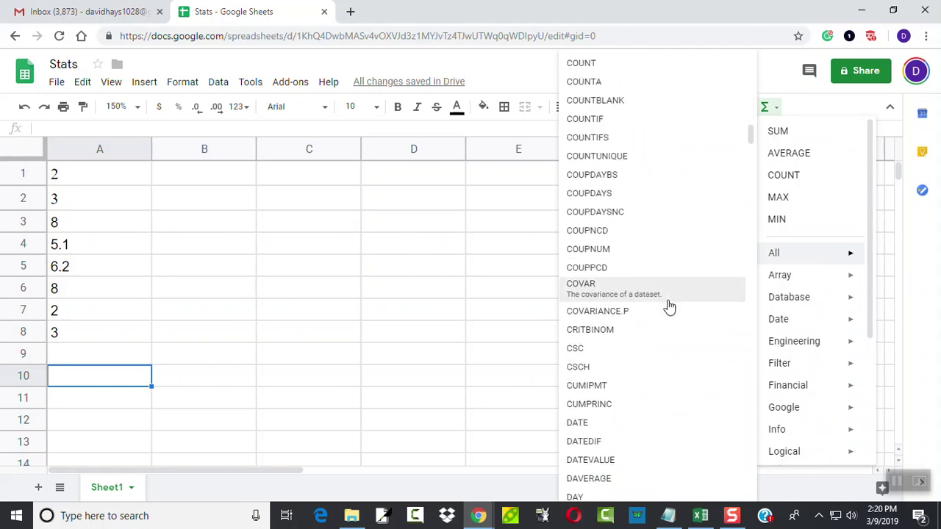
scroll(669, 306, down, 5)
scroll(669, 306, down, 5)
scroll(669, 306, down, 5)
scroll(669, 306, down, 5)
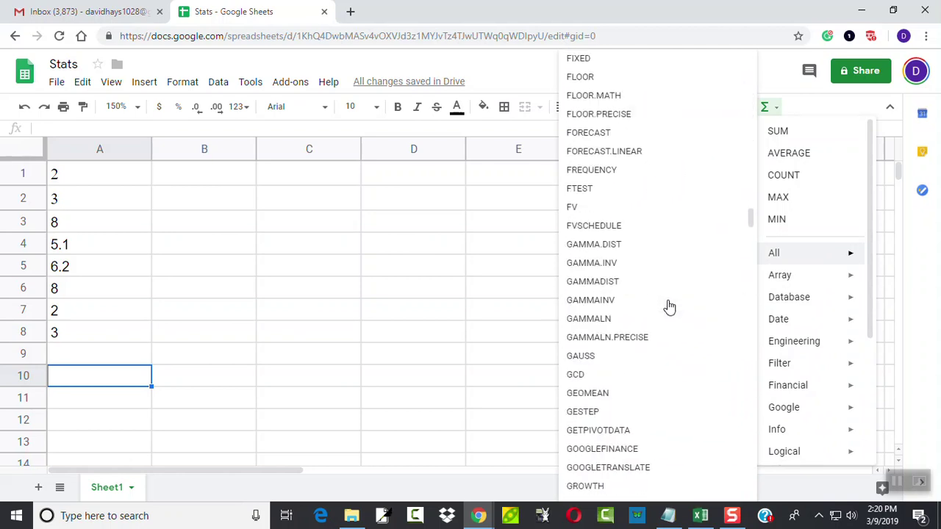
scroll(669, 306, down, 5)
scroll(669, 306, down, 5)
scroll(669, 306, down, 3)
scroll(669, 306, down, 3)
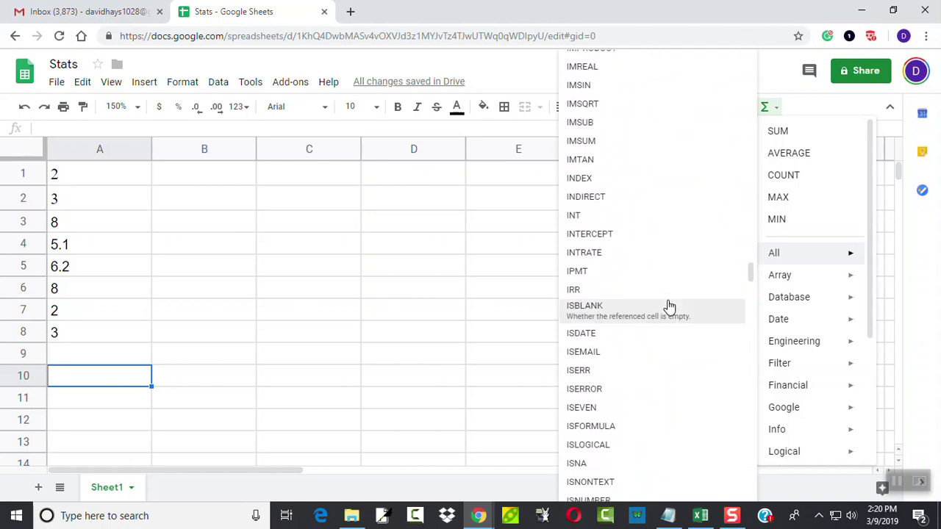
scroll(669, 306, down, 2)
scroll(669, 306, down, 5)
scroll(669, 306, down, 5)
scroll(669, 306, down, 3)
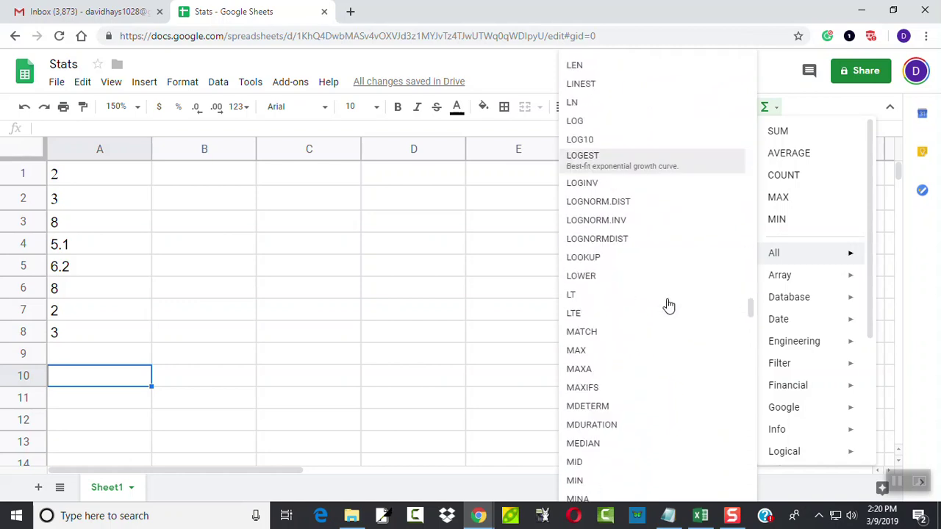
scroll(669, 306, down, 2)
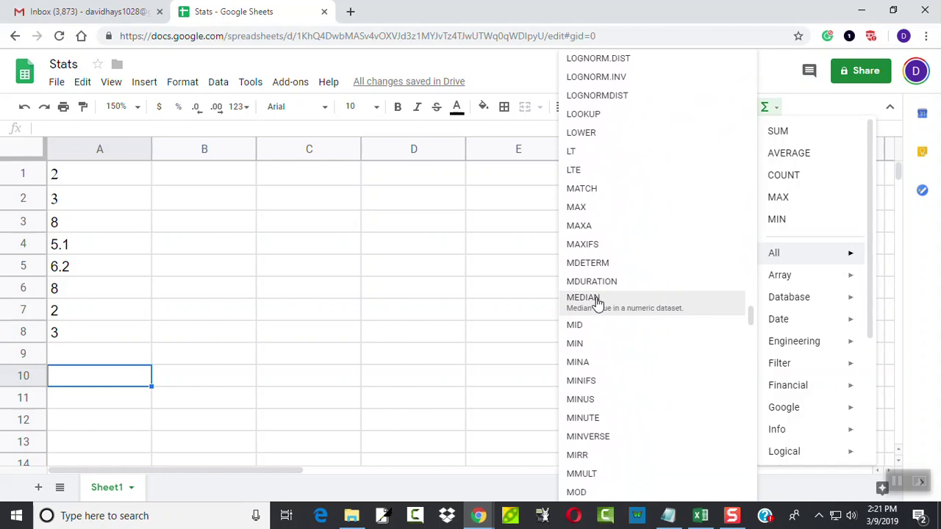
scroll(840, 336, down, 1)
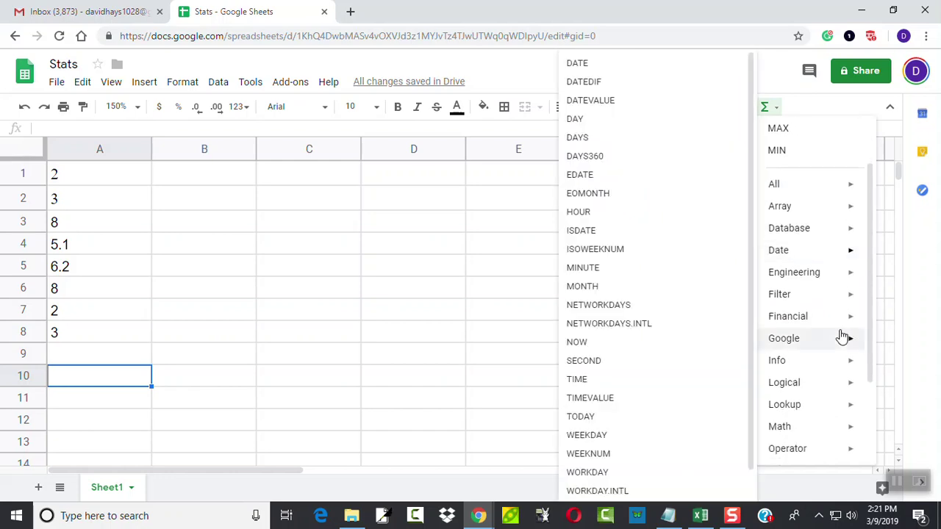
scroll(841, 336, down, 2)
scroll(842, 336, down, 1)
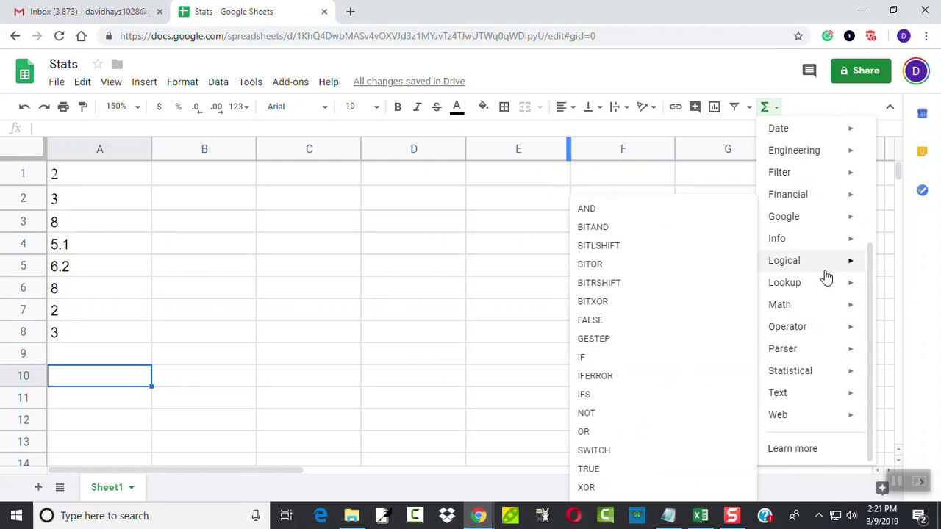
Insert MEDIAN into A10 from the Statistical functions submenu
scroll(825, 273, up, 2)
scroll(826, 276, up, 1)
scroll(825, 275, down, 3)
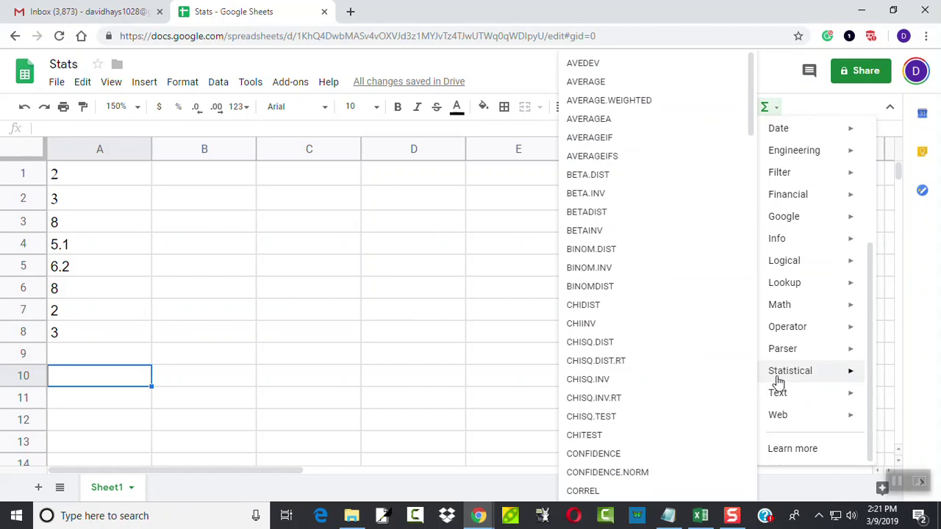
scroll(673, 388, down, 3)
scroll(673, 388, down, 2)
scroll(673, 387, down, 3)
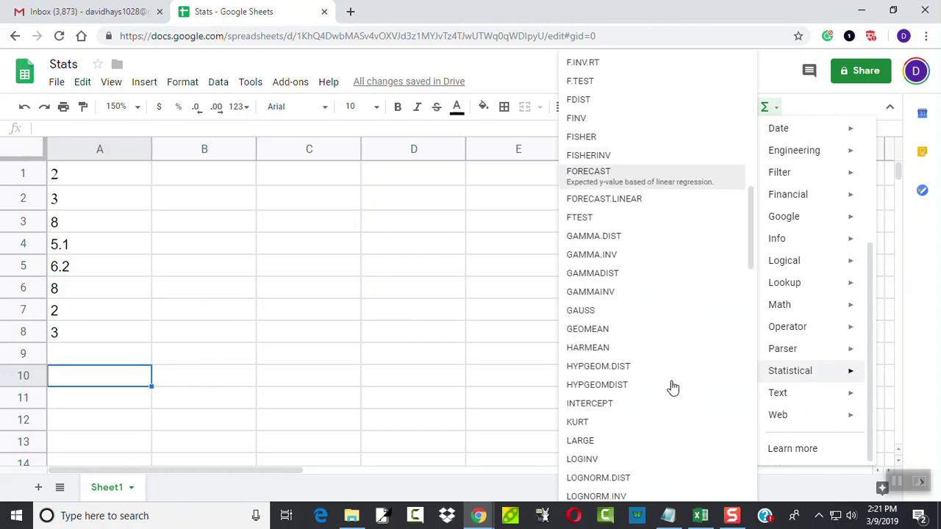
scroll(673, 387, down, 3)
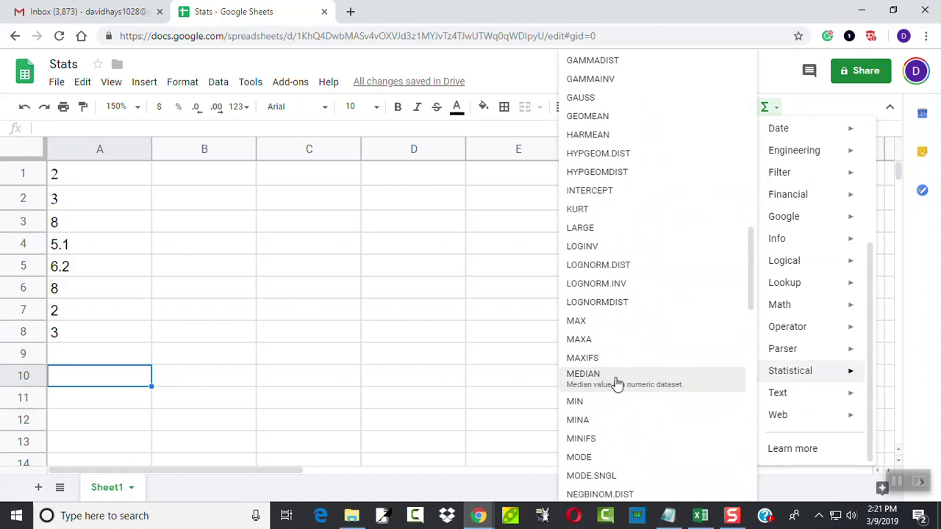
scroll(620, 384, down, 3)
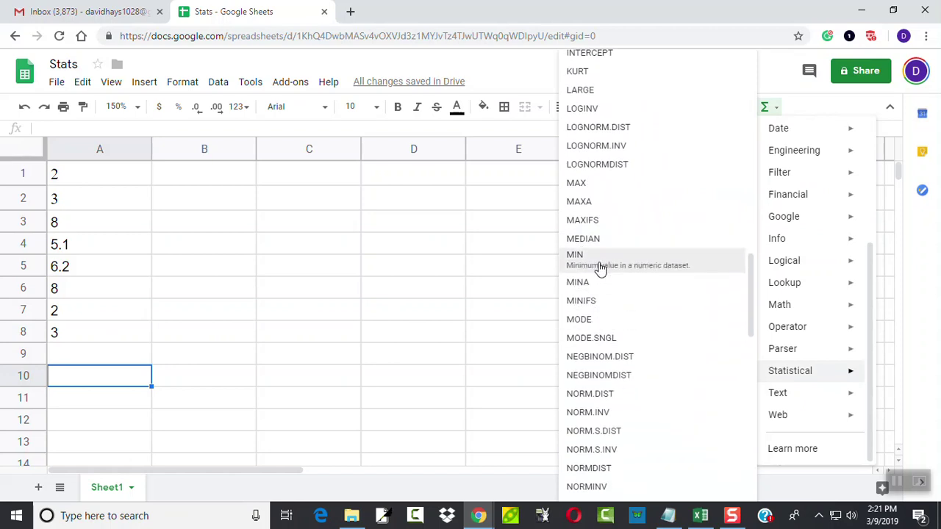
click(588, 245)
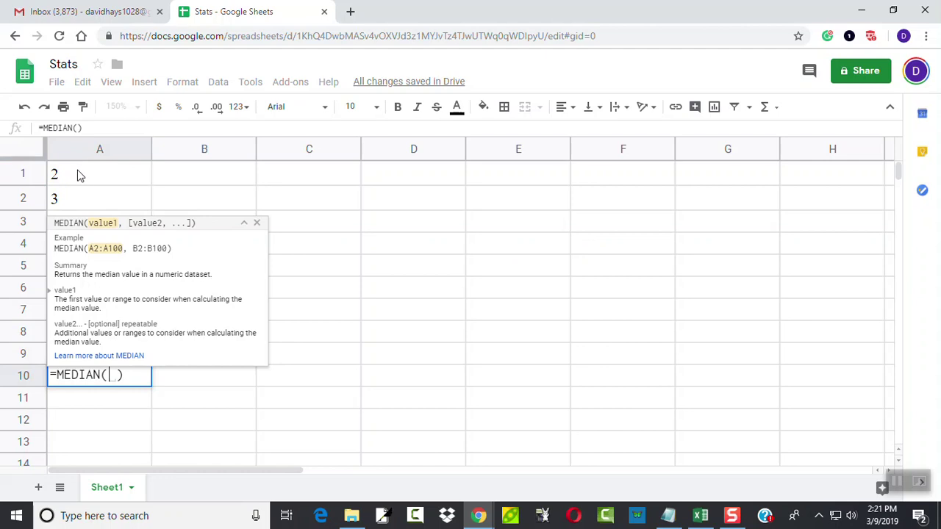
Set the MEDIAN range to A1:A8 and commit it, showing 4.05
drag(79, 175, 74, 331)
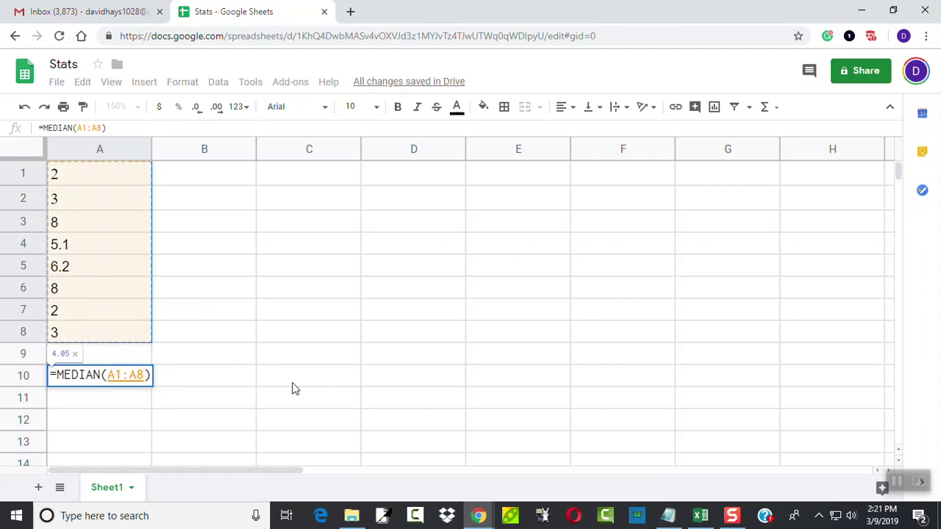
key(Return)
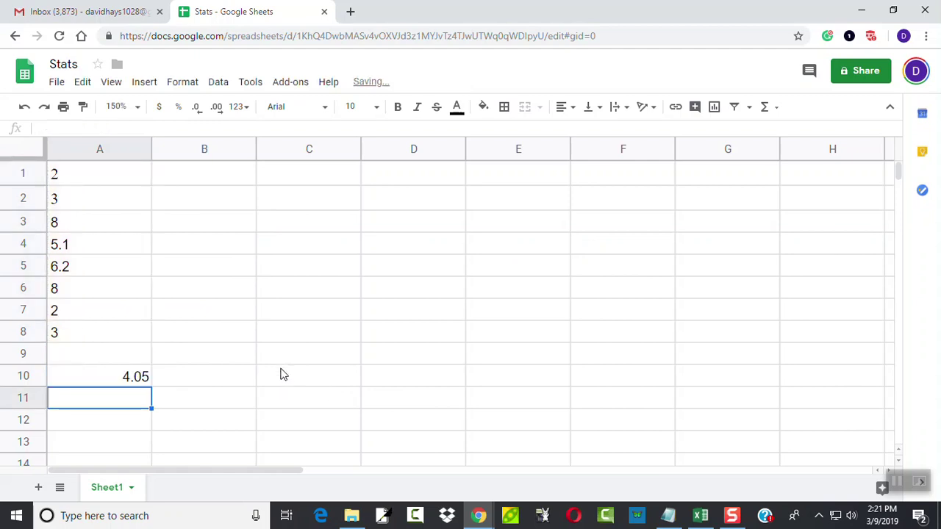